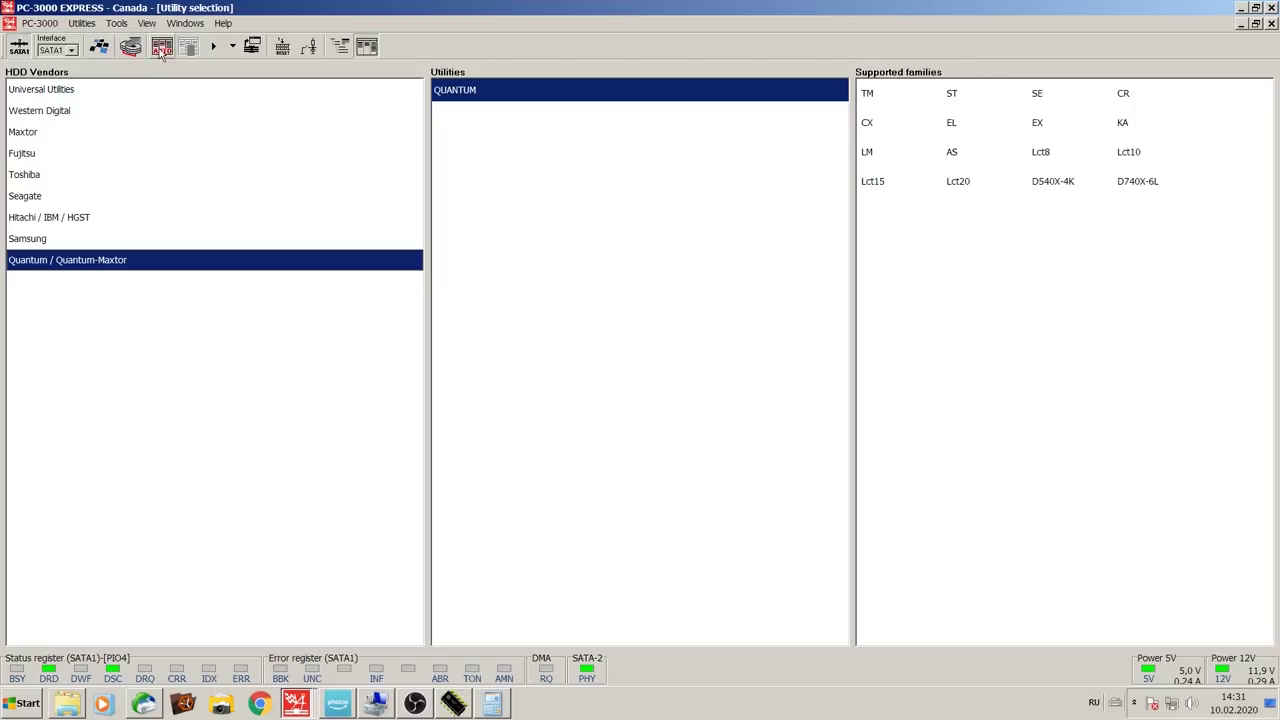
# Step: Start the Seagate F3 Architecture utility for family 70 Lombard and open the Flash ROM image file extension
pyautogui.click(213, 47)
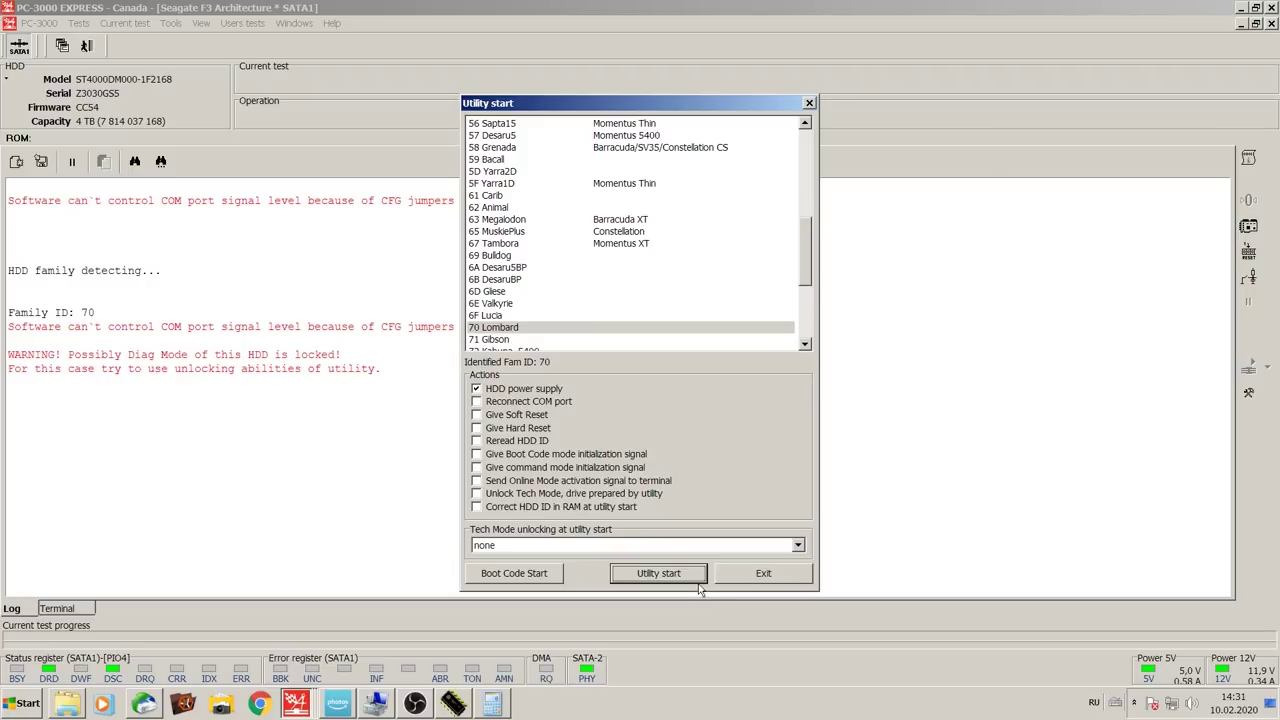
pyautogui.click(658, 573)
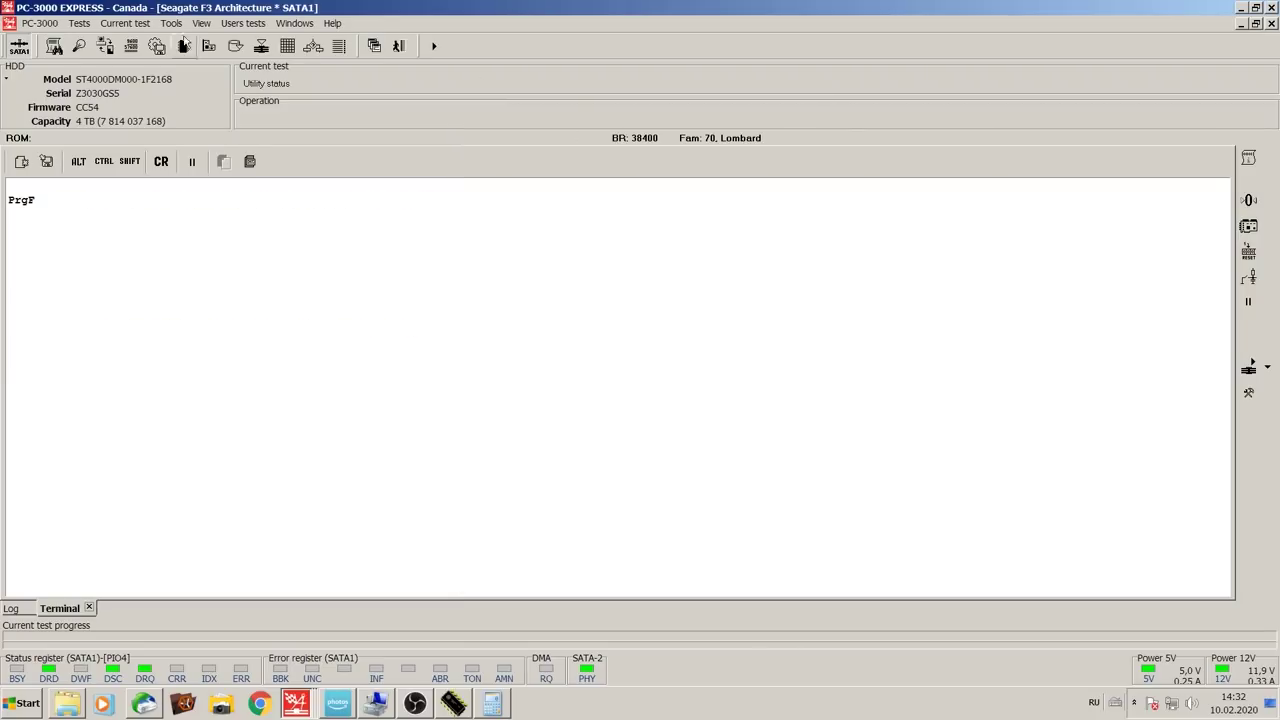
pyautogui.click(171, 23)
pyautogui.moveTo(210, 40)
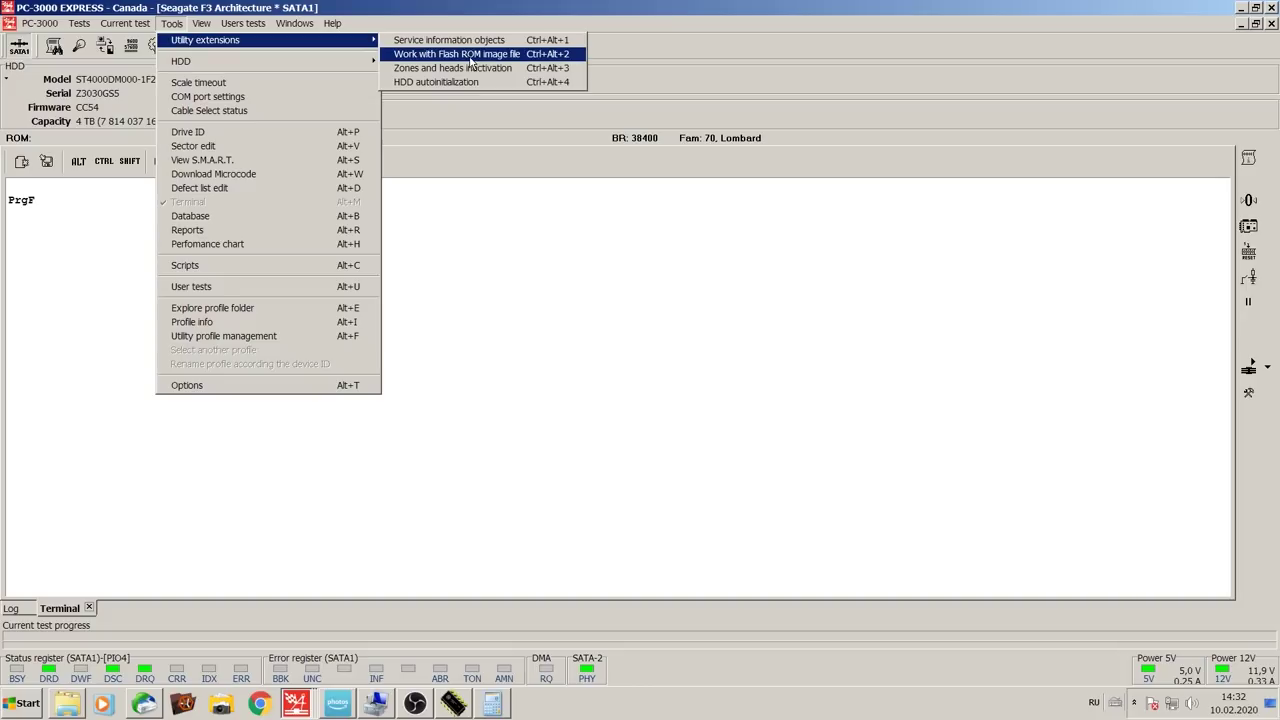
pyautogui.click(470, 58)
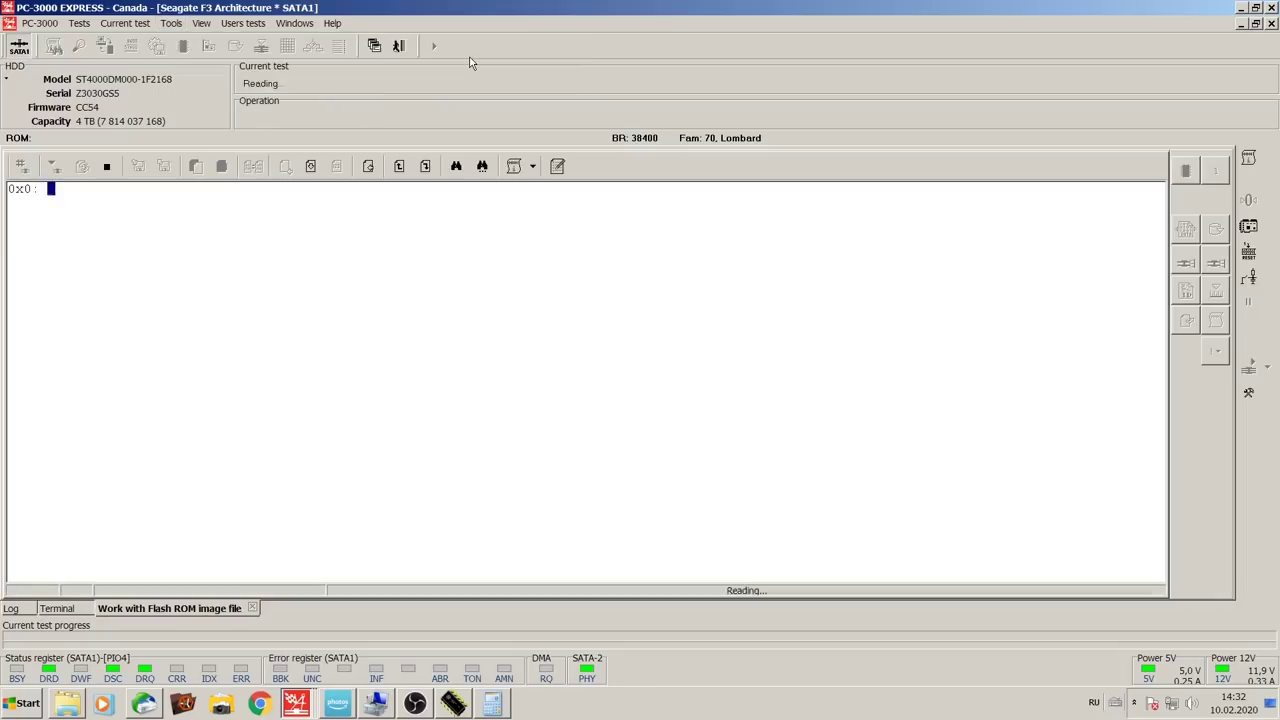
# Step: Read the drive's ROM image via Boot Code at 921600 baud and create a drive profile under the suggested name
pyautogui.click(502, 256)
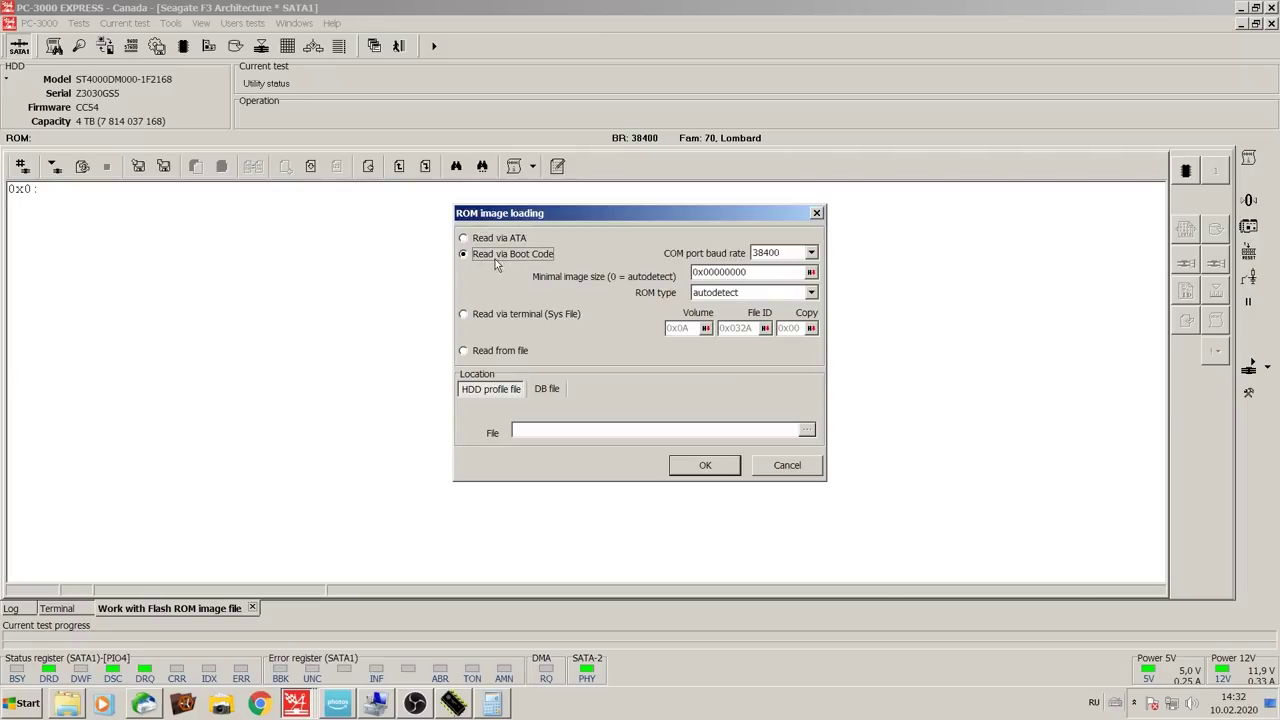
pyautogui.click(811, 253)
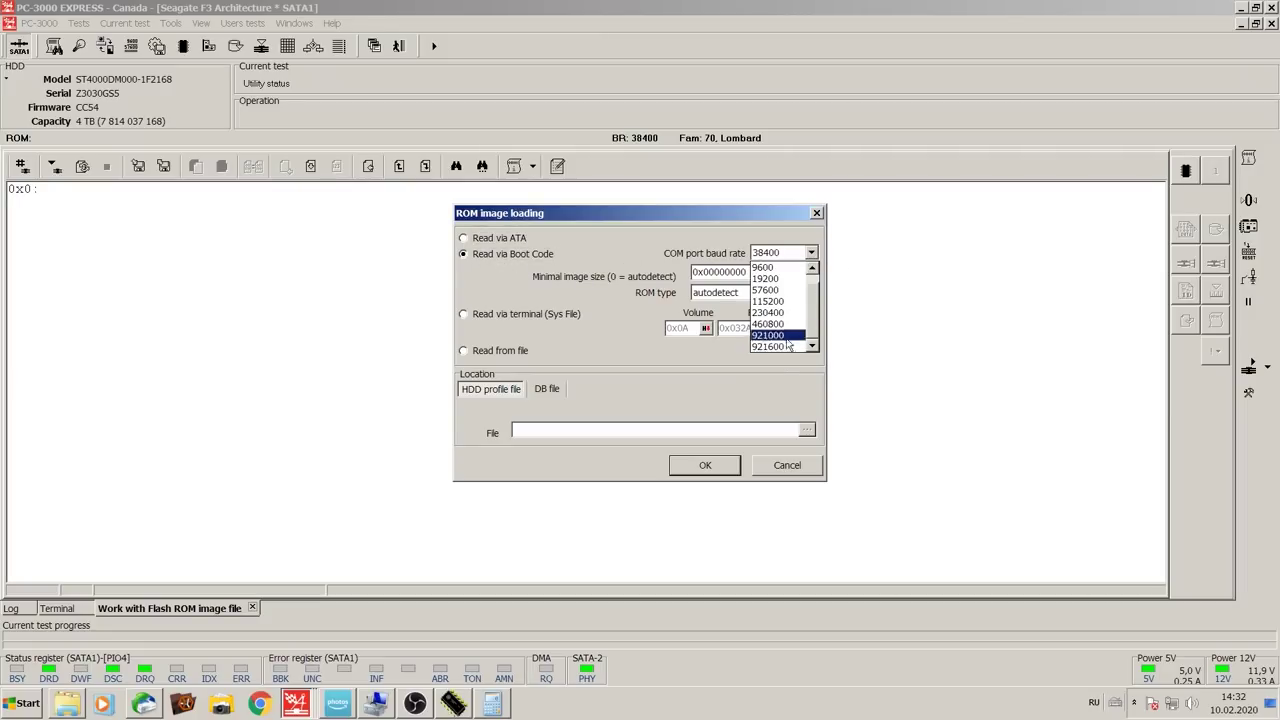
pyautogui.click(772, 346)
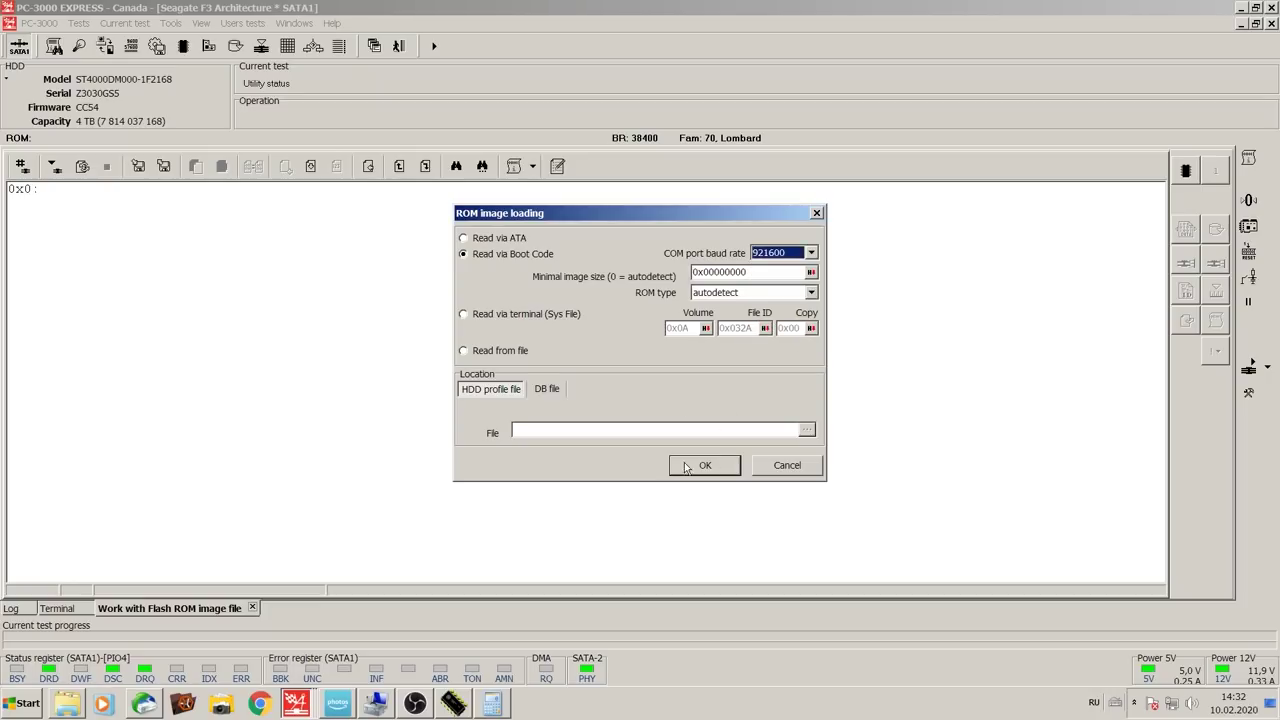
pyautogui.click(708, 468)
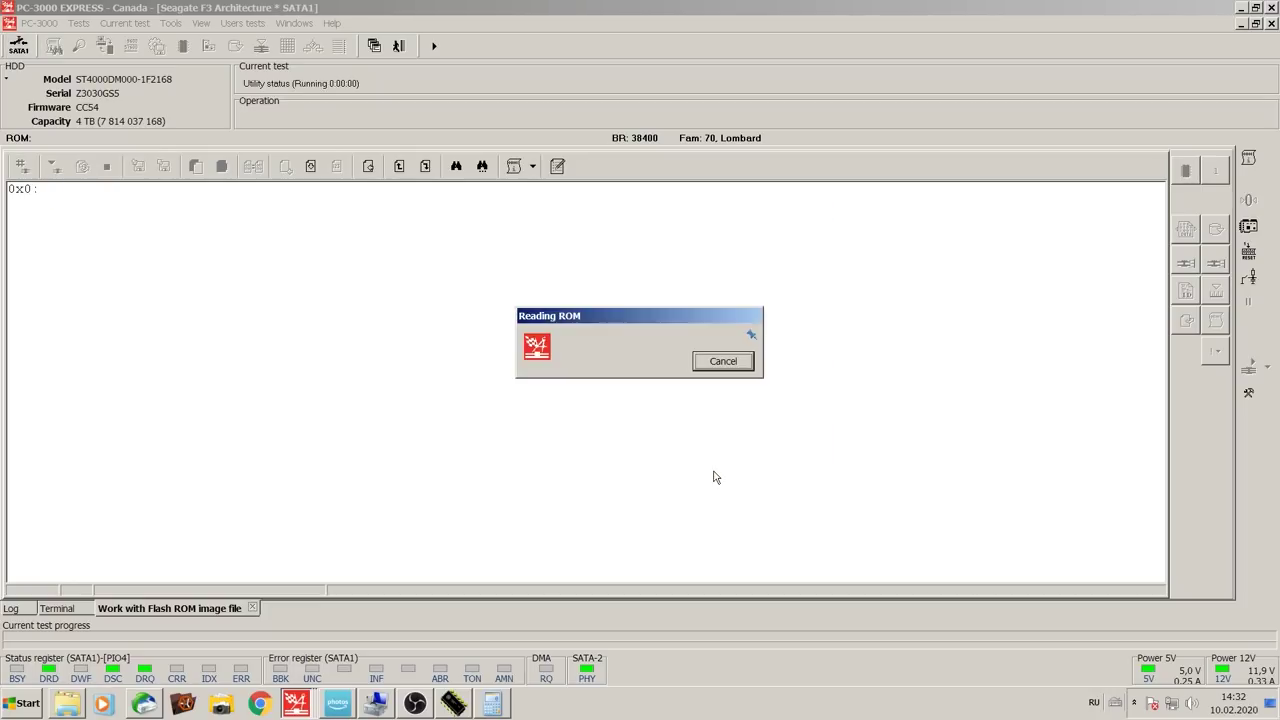
pyautogui.click(828, 466)
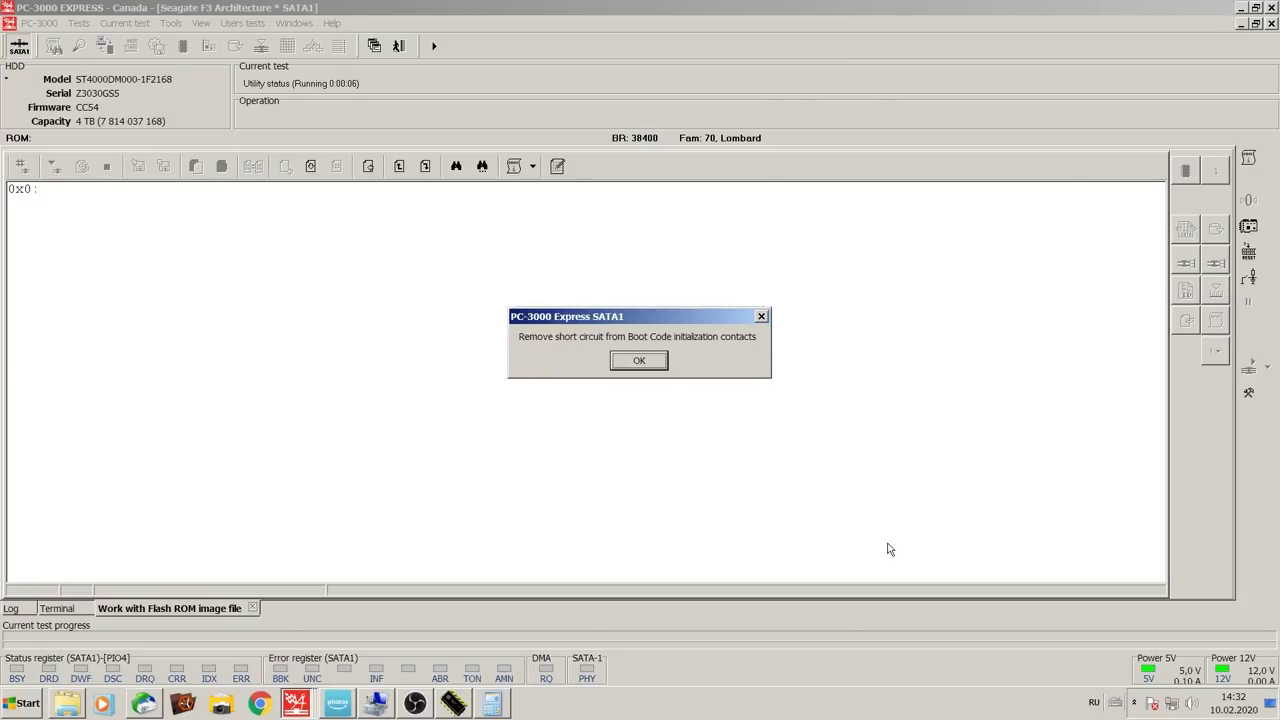
pyautogui.press('Return')
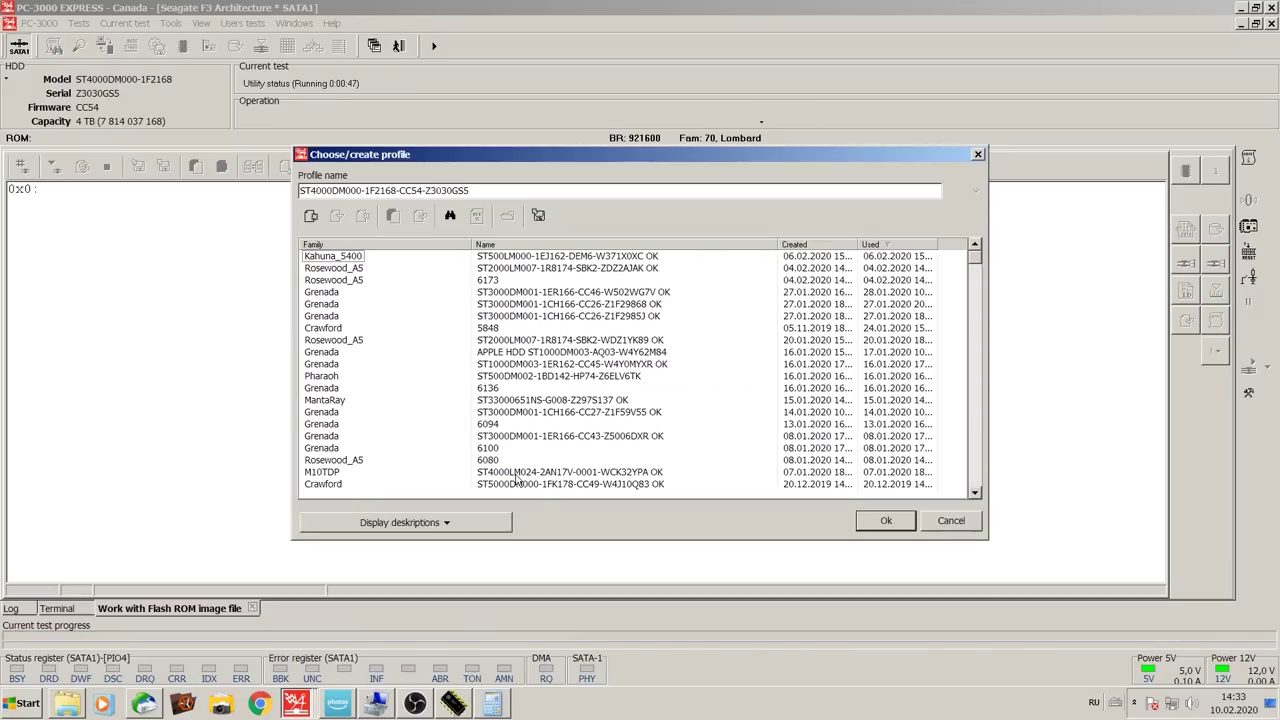
pyautogui.click(885, 521)
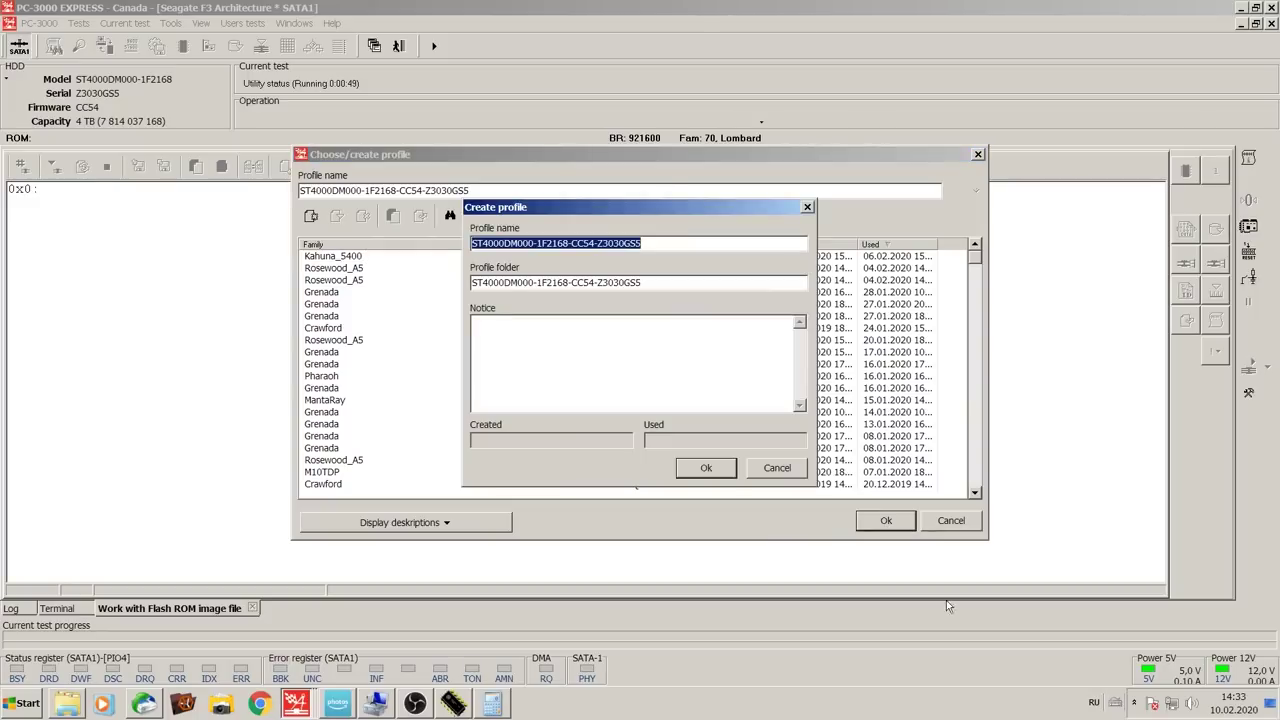
pyautogui.click(707, 469)
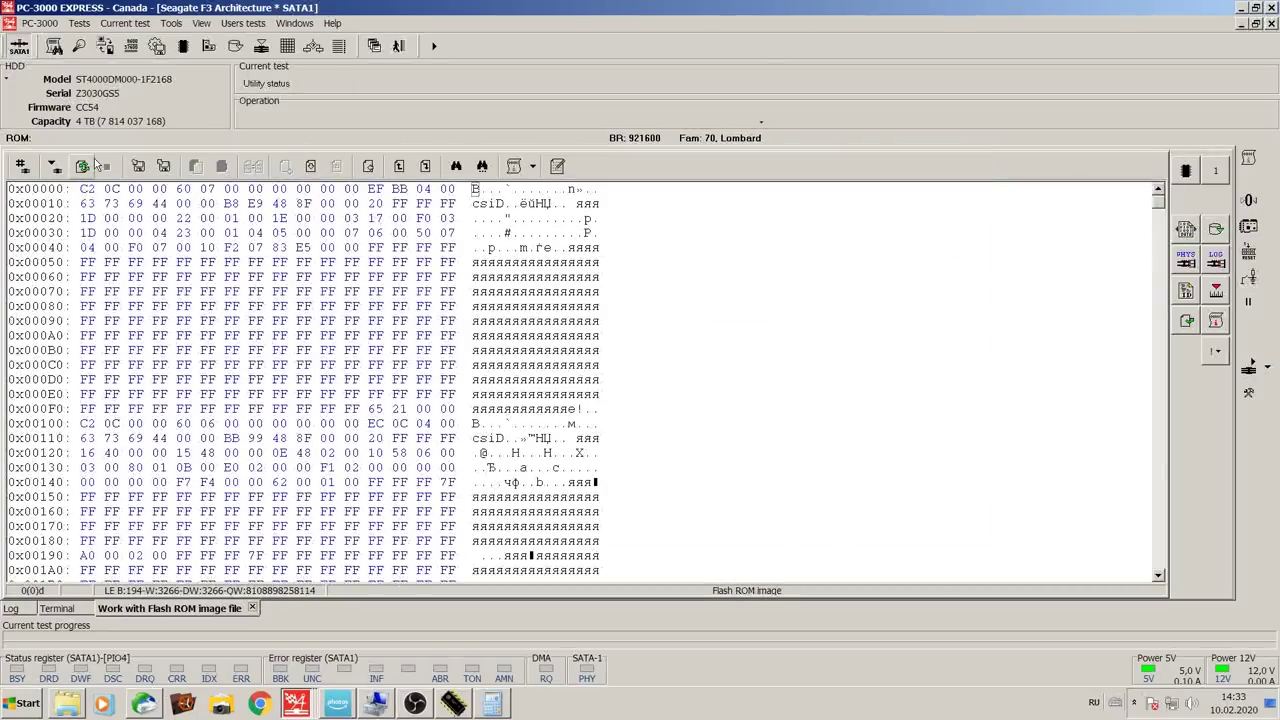
# Step: Check the HDD ID parameters stored in the ROM and save the ROM image as Z3030GS5
pyautogui.click(1186, 296)
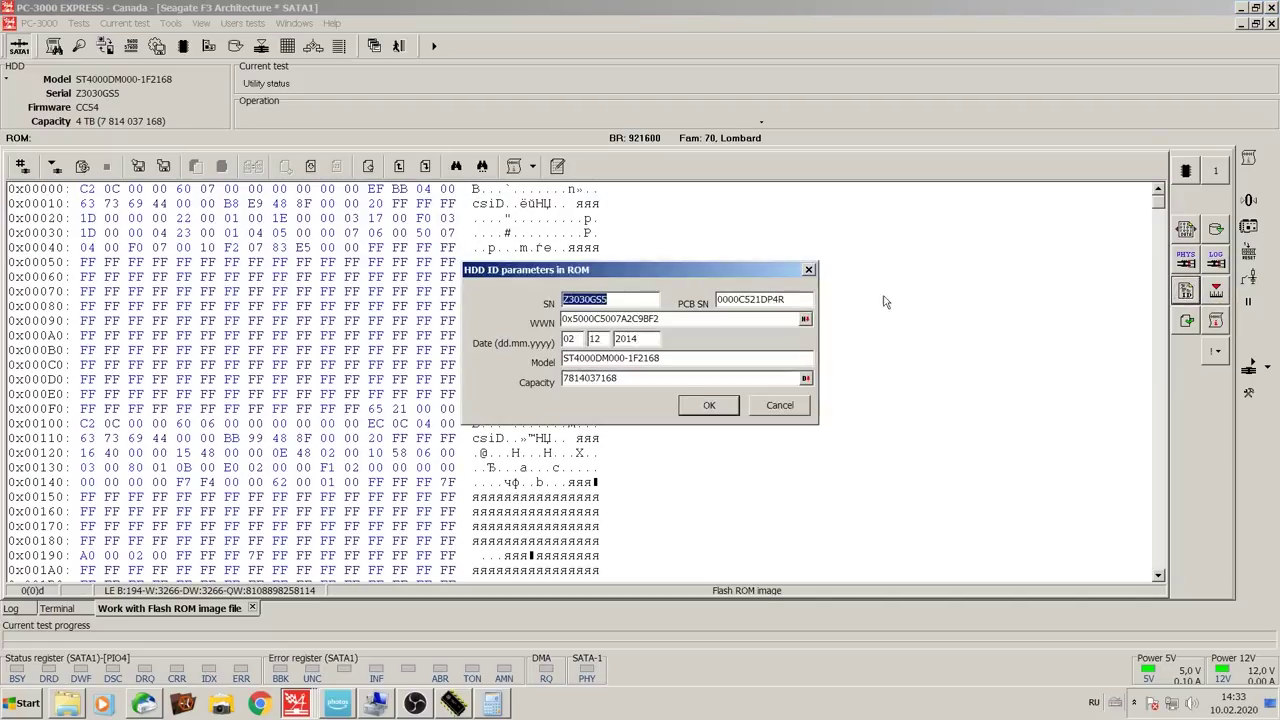
pyautogui.click(776, 405)
pyautogui.click(139, 167)
pyautogui.write('Z3030GS5')
pyautogui.click(1077, 517)
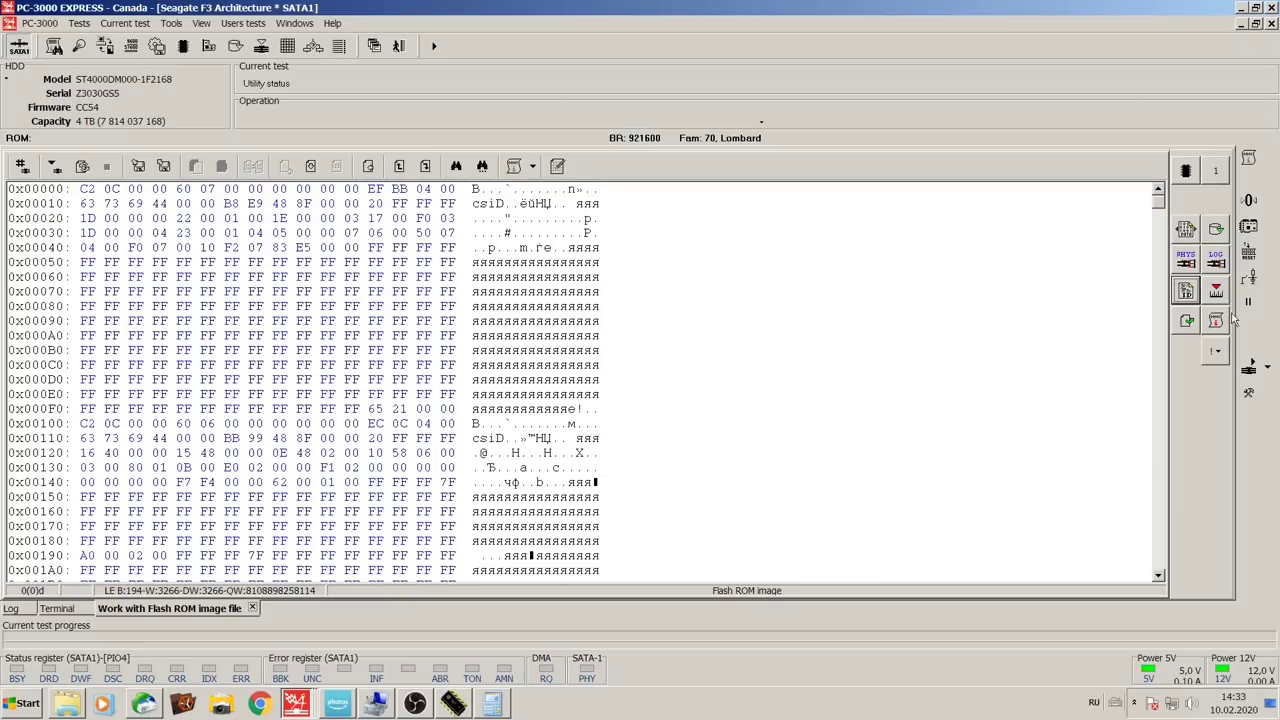
# Step: Apply the Tech Mode unlocking preparation patch to the ROM image without forcing the drive setup state
pyautogui.click(1218, 351)
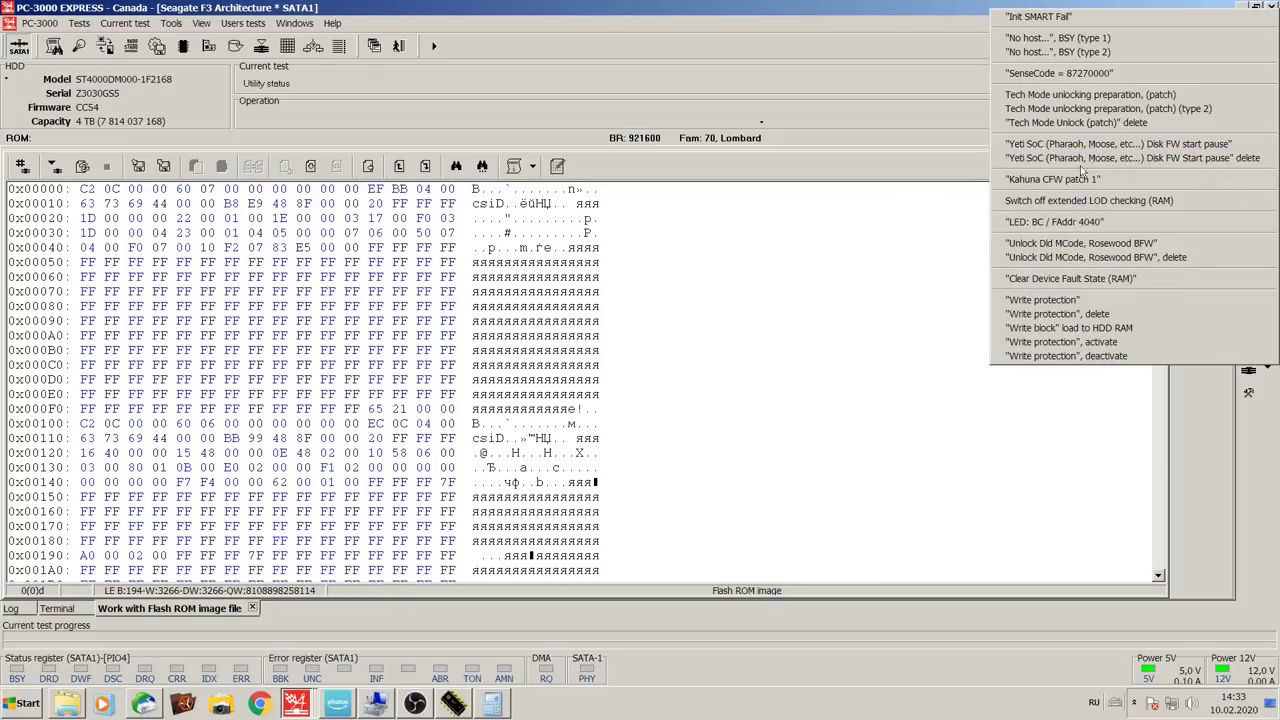
pyautogui.click(1216, 96)
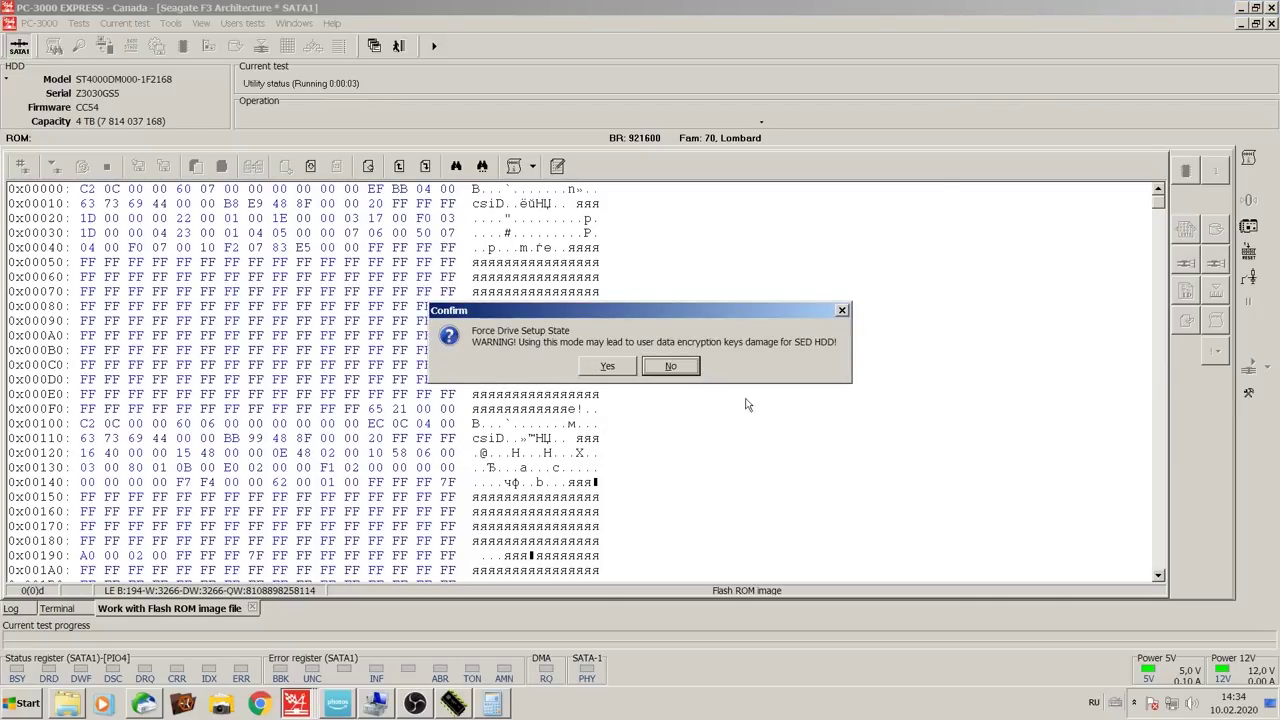
pyautogui.click(688, 368)
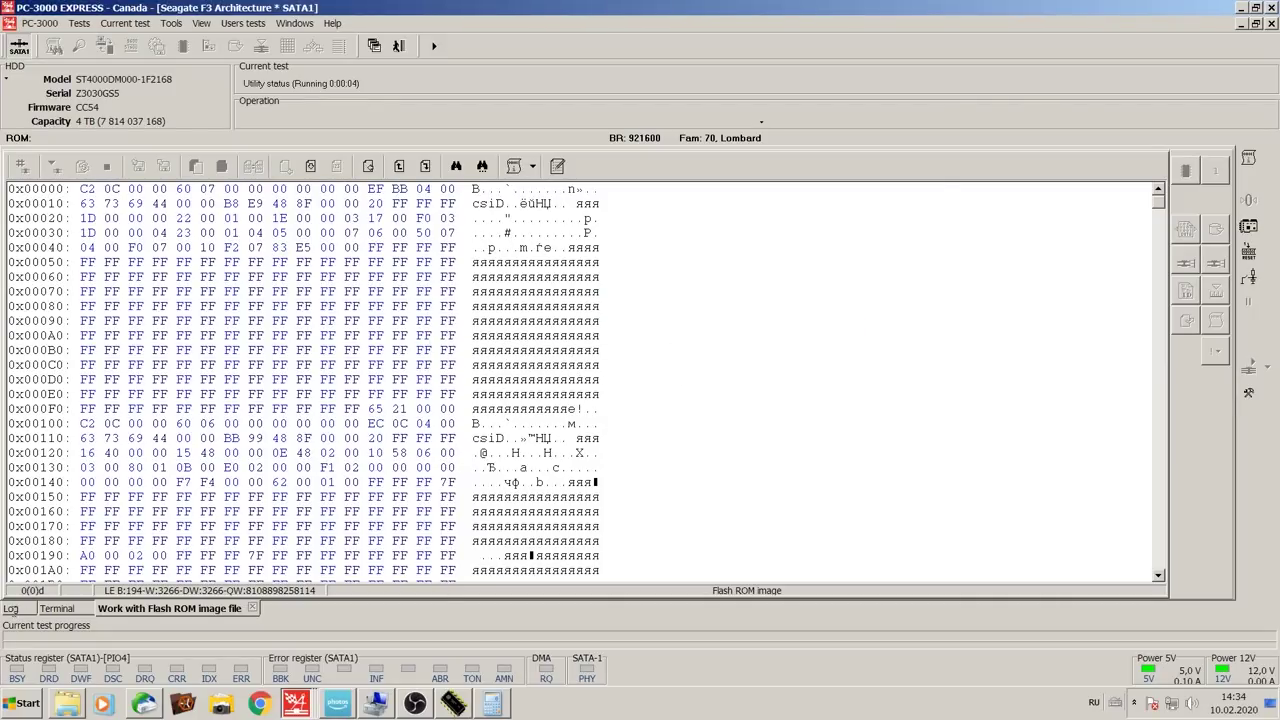
pyautogui.click(11, 609)
pyautogui.click(150, 608)
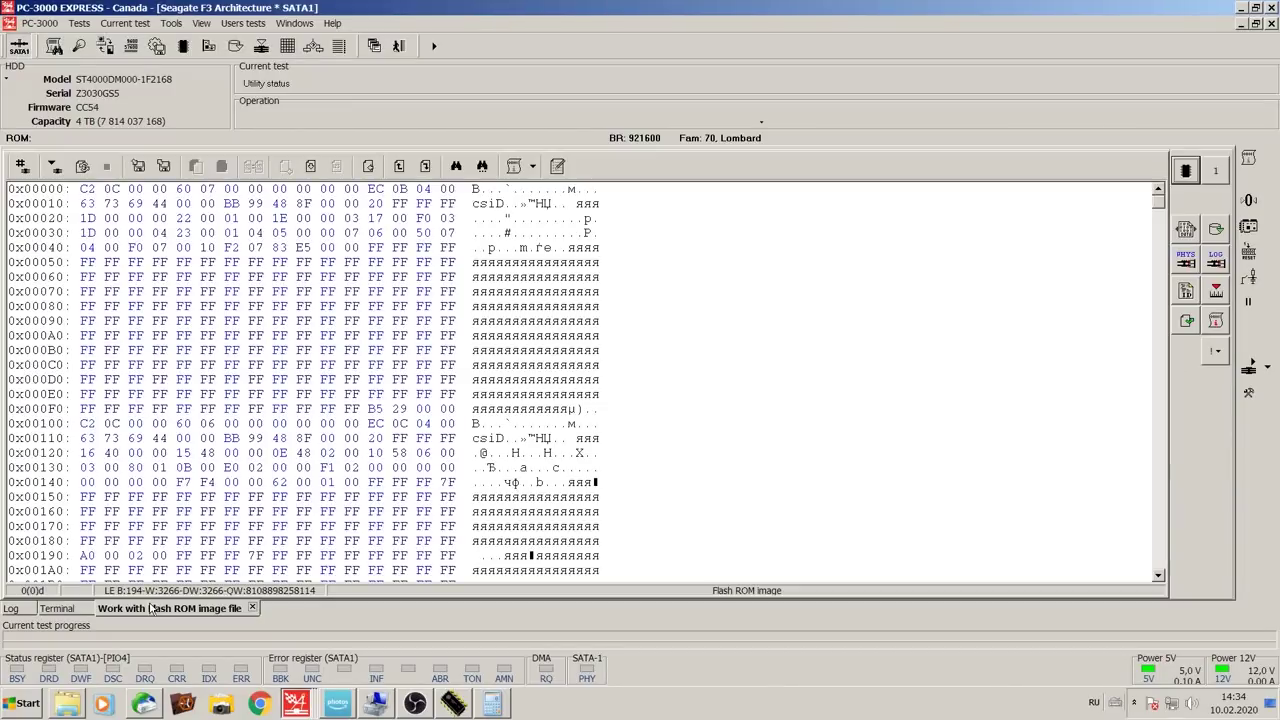
# Step: Write the patched ROM image back to the drive and exit the Seagate F3 utility
pyautogui.click(55, 170)
pyautogui.click(692, 444)
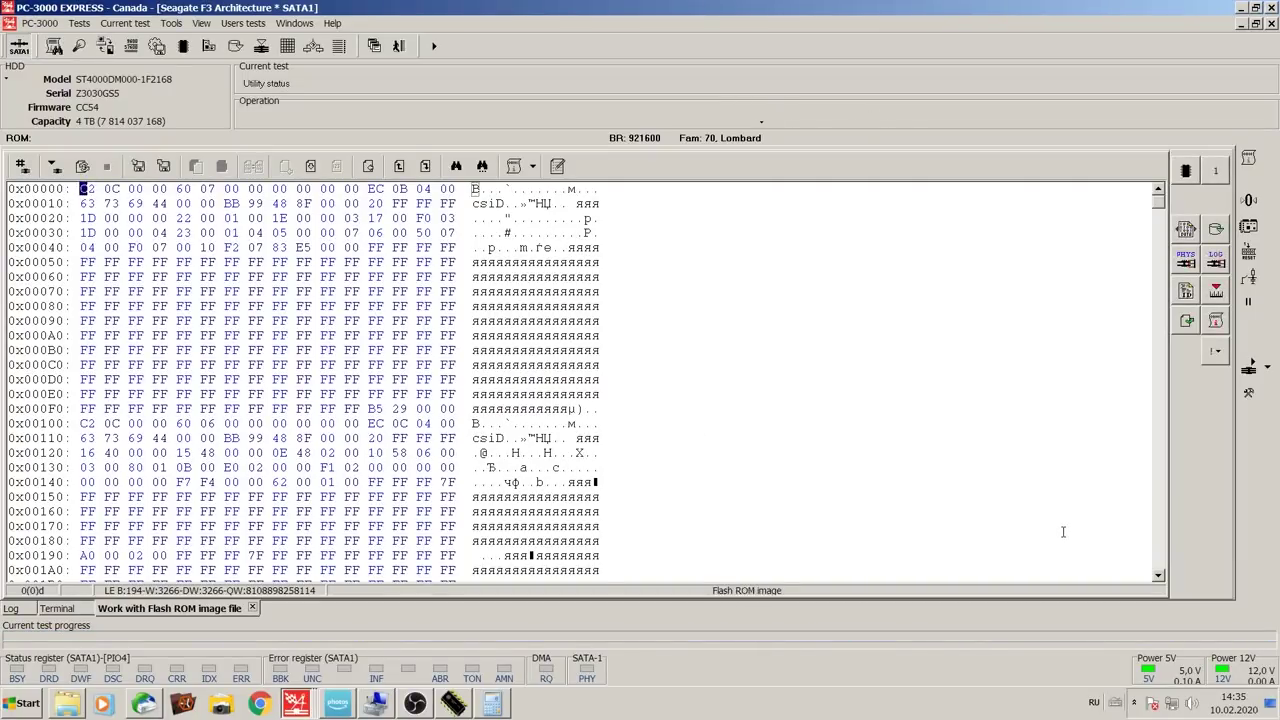
pyautogui.click(399, 46)
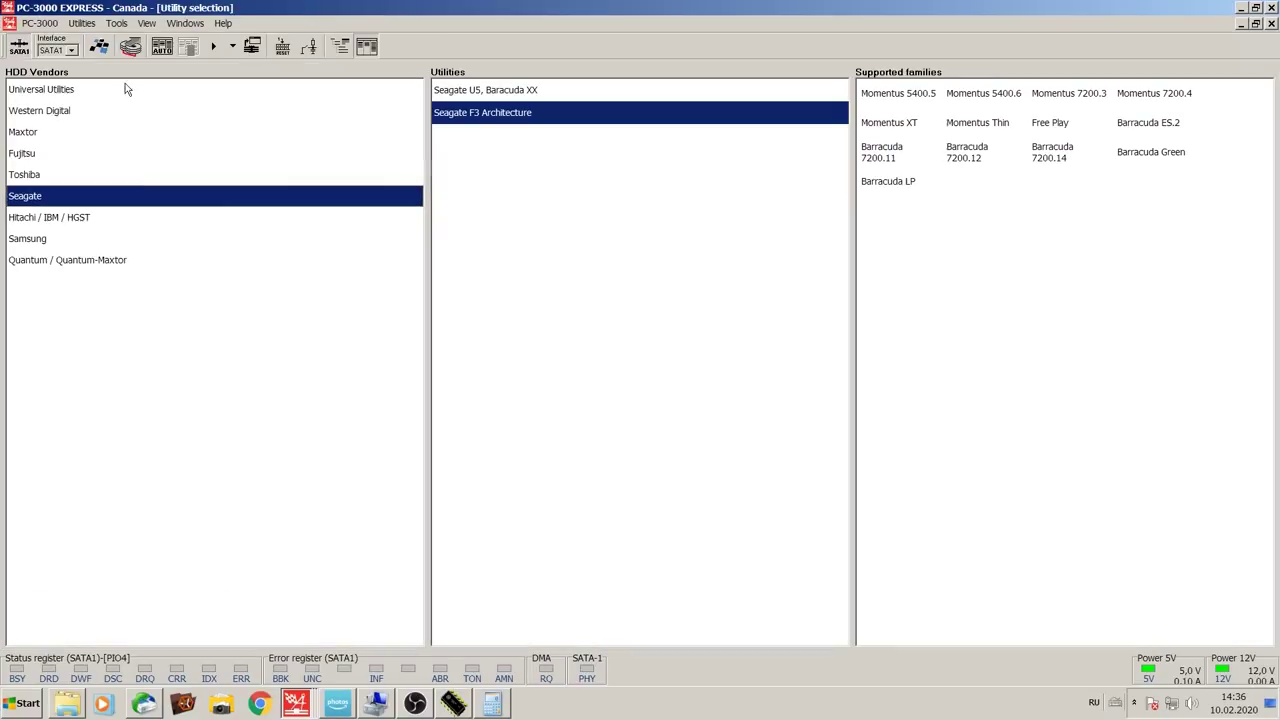
# Step: Power the drive and restart the Seagate F3 utility with Unlock Tech Mode, drive prepared by utility, enabled
pyautogui.click(17, 50)
pyautogui.click(213, 47)
pyautogui.click(722, 358)
pyautogui.click(605, 373)
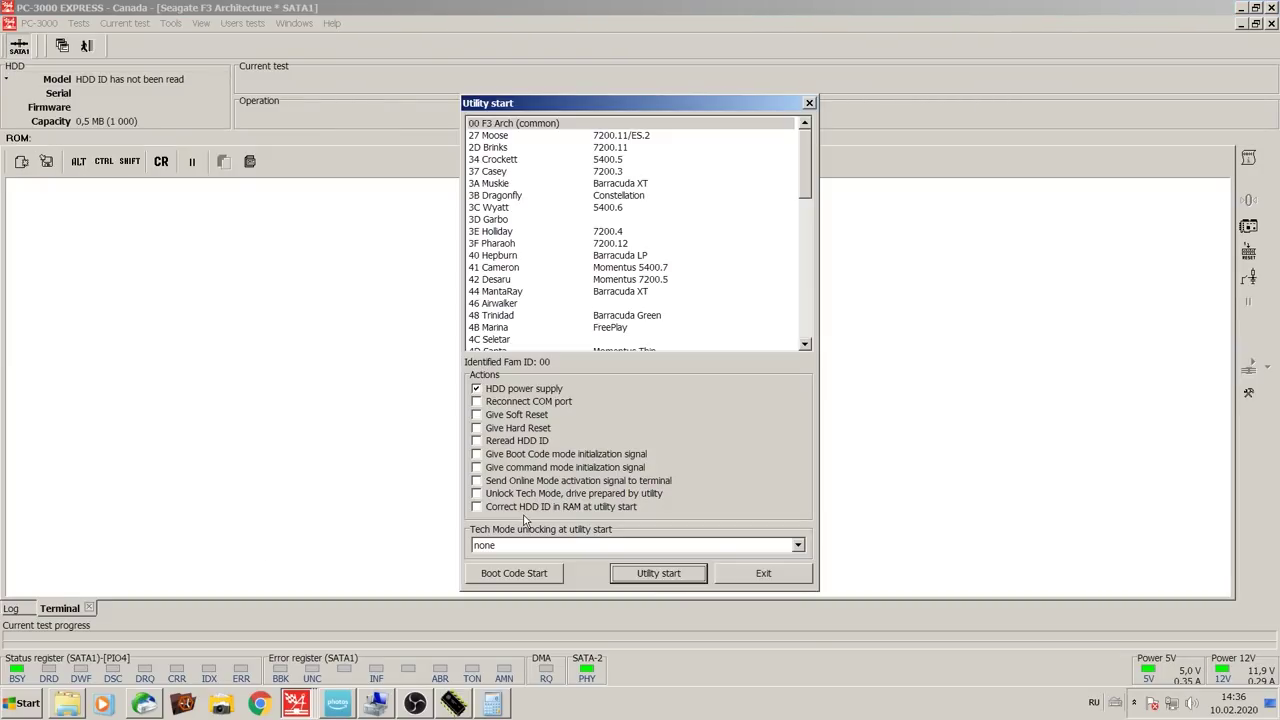
pyautogui.click(586, 494)
pyautogui.click(658, 573)
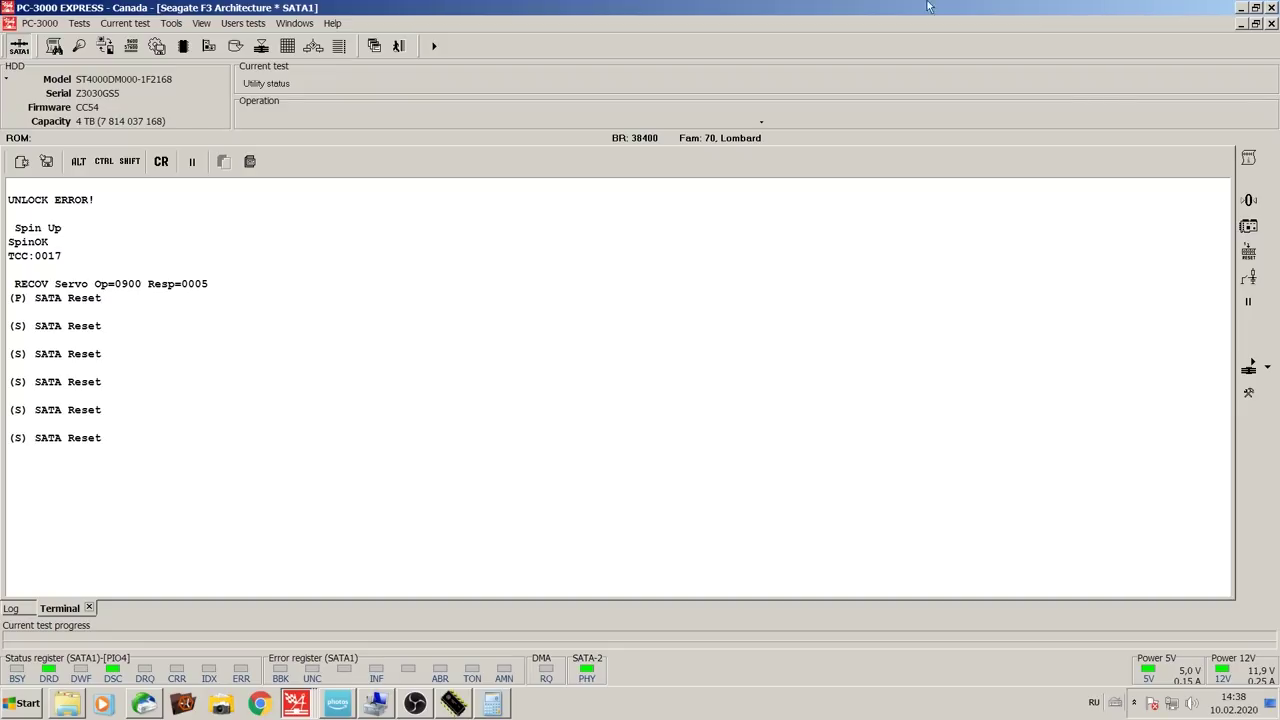
# Step: Edit the HDD ID in RAM to disable offline defect sparing, deferred defect hiding, auto reallocation for writing and reading, and IDLE activities
pyautogui.click(212, 46)
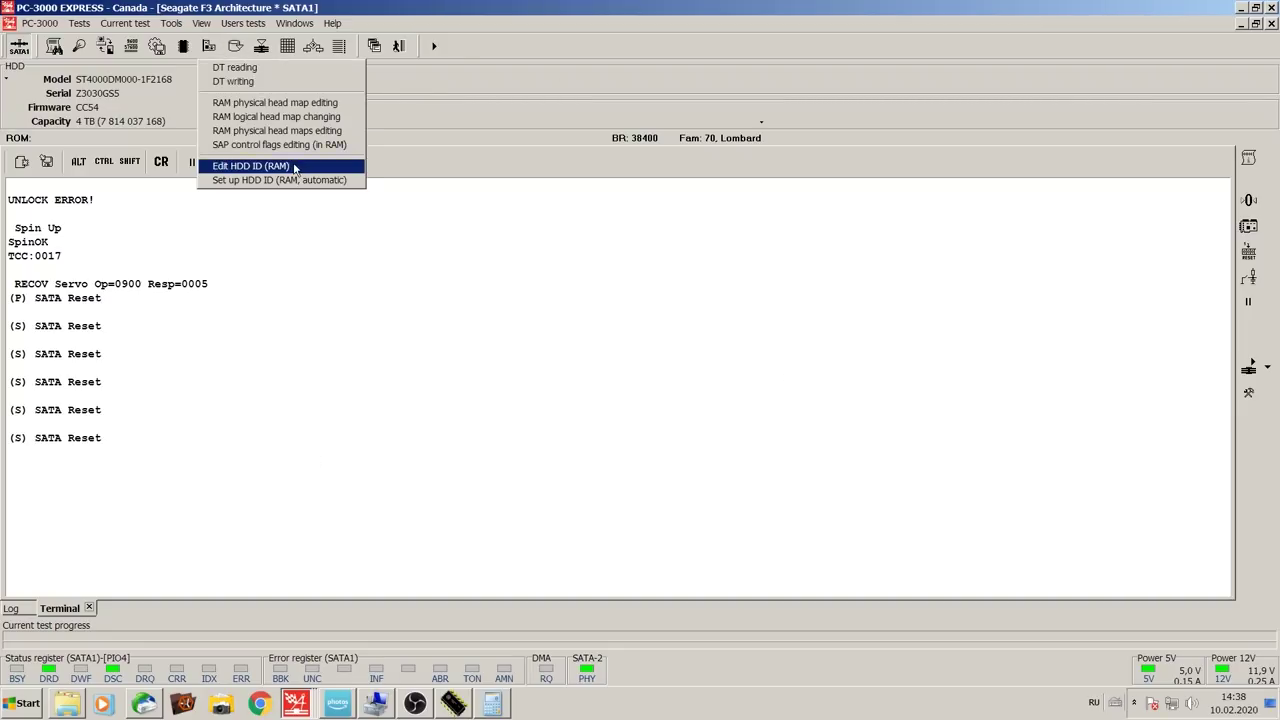
pyautogui.click(250, 165)
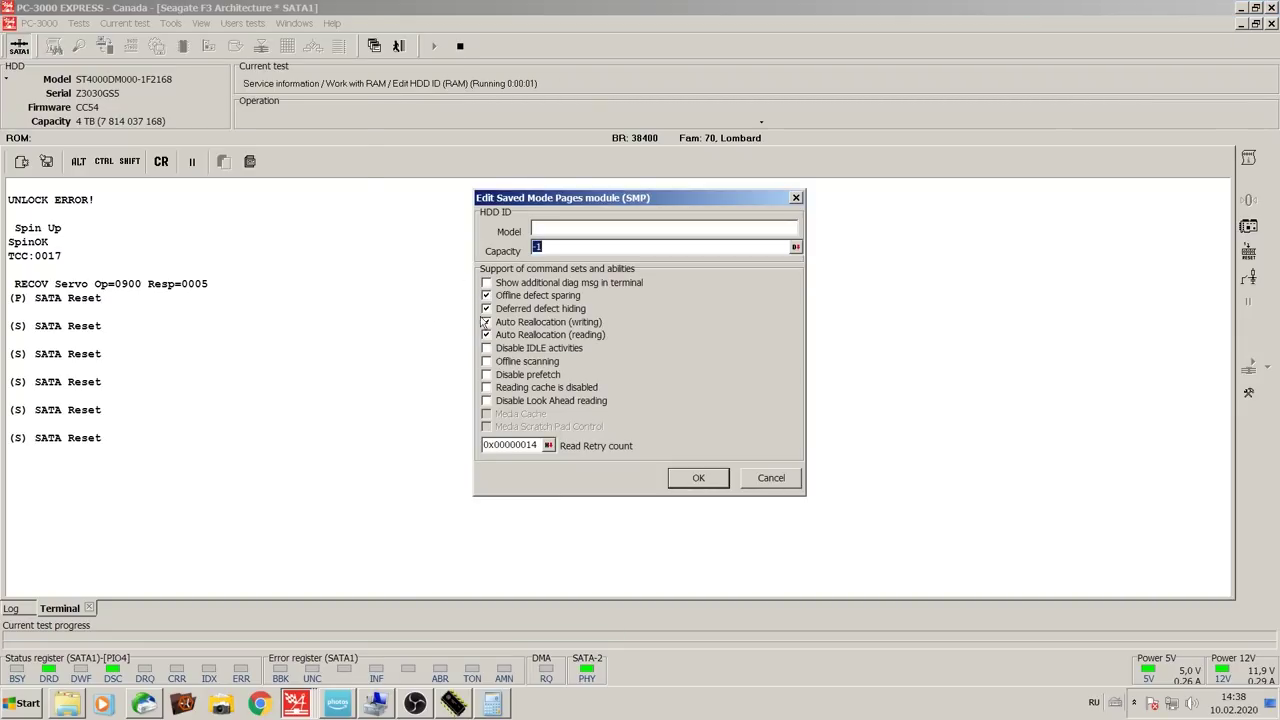
pyautogui.click(560, 296)
pyautogui.moveTo(542, 309); pyautogui.dragTo(537, 318)
pyautogui.click(537, 310)
pyautogui.click(533, 322)
pyautogui.click(531, 335)
pyautogui.click(531, 348)
pyautogui.click(698, 477)
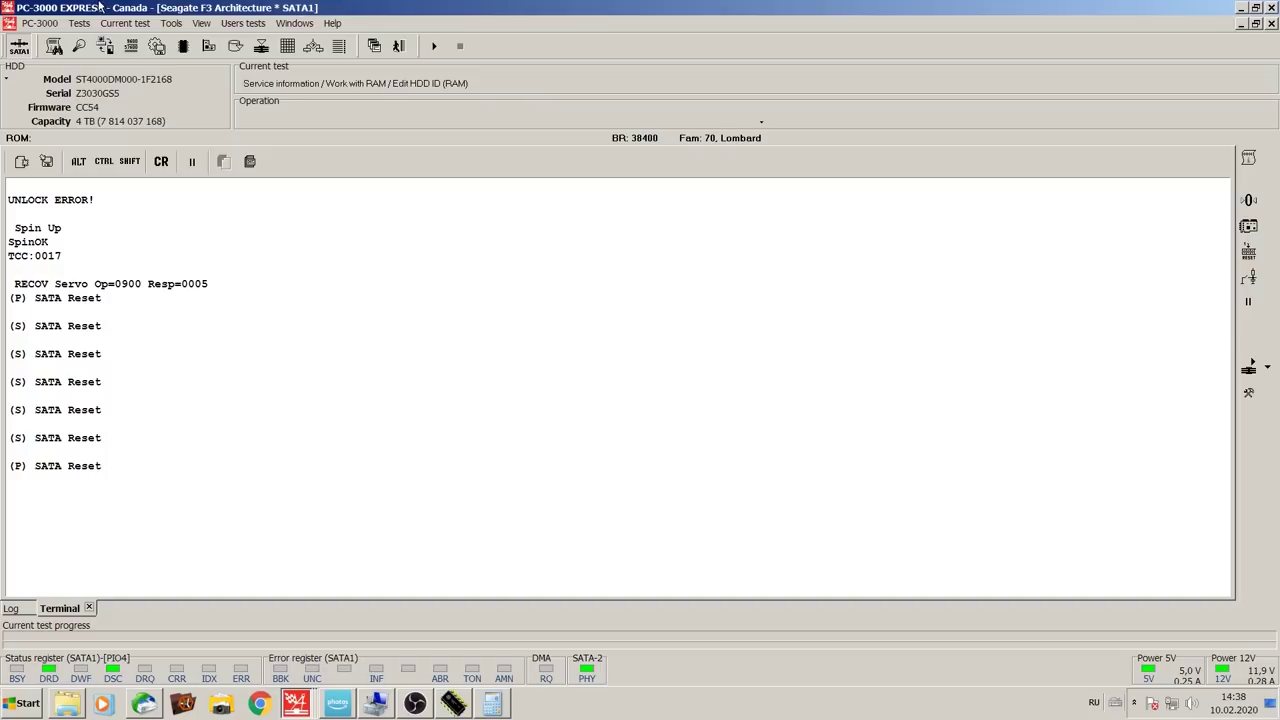
# Step: Open Sector Edit and examine the contents of the drive's first and last sectors
pyautogui.click(174, 23)
pyautogui.click(195, 146)
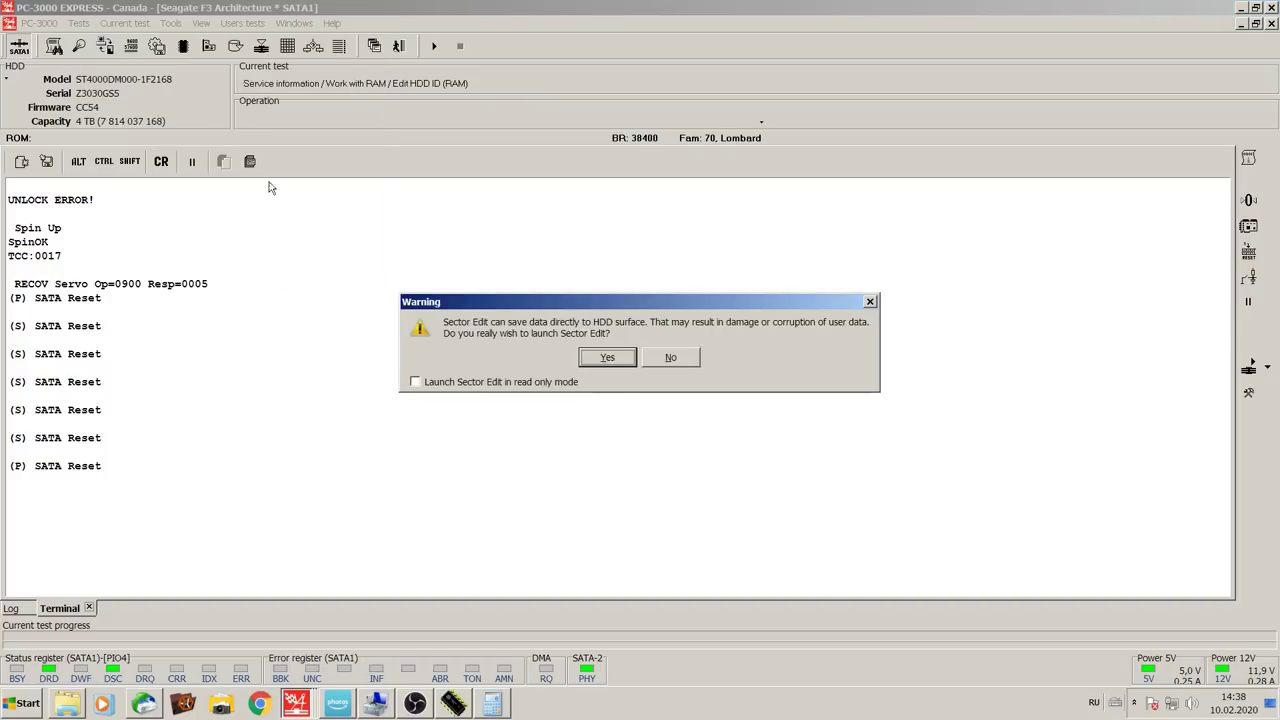
pyautogui.click(618, 362)
pyautogui.click(655, 368)
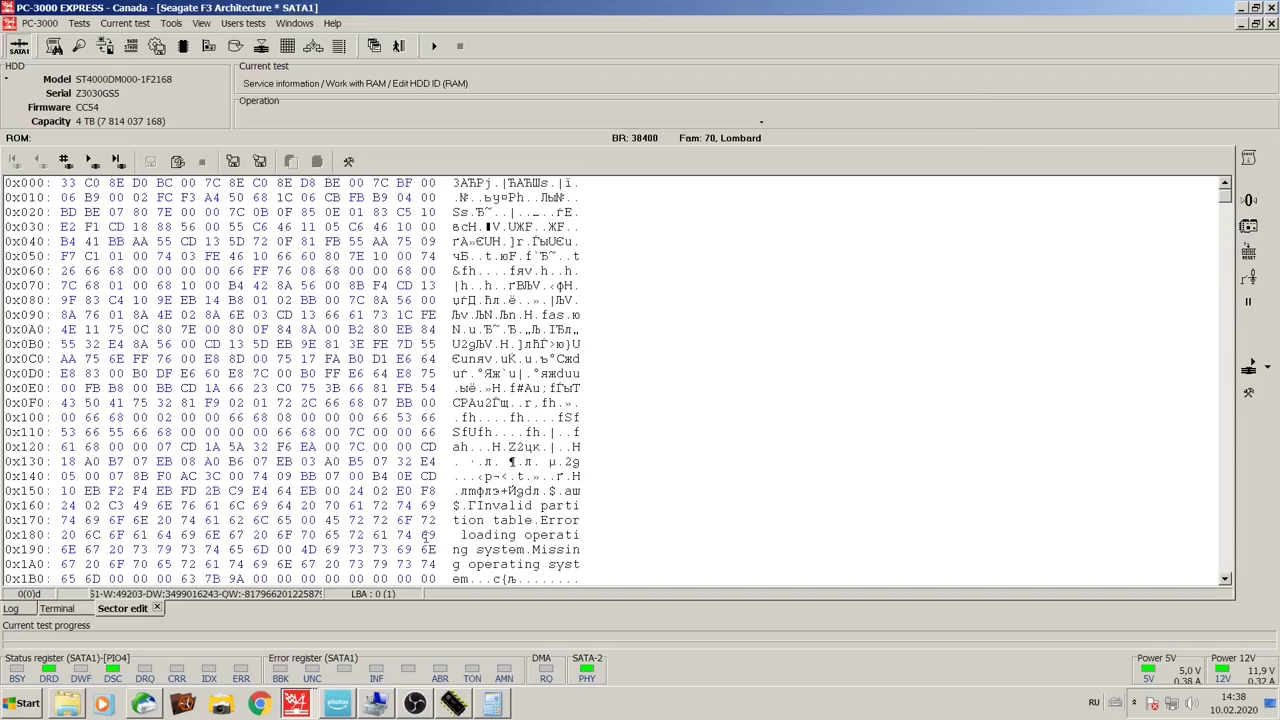
pyautogui.moveTo(1225, 200); pyautogui.dragTo(1222, 360)
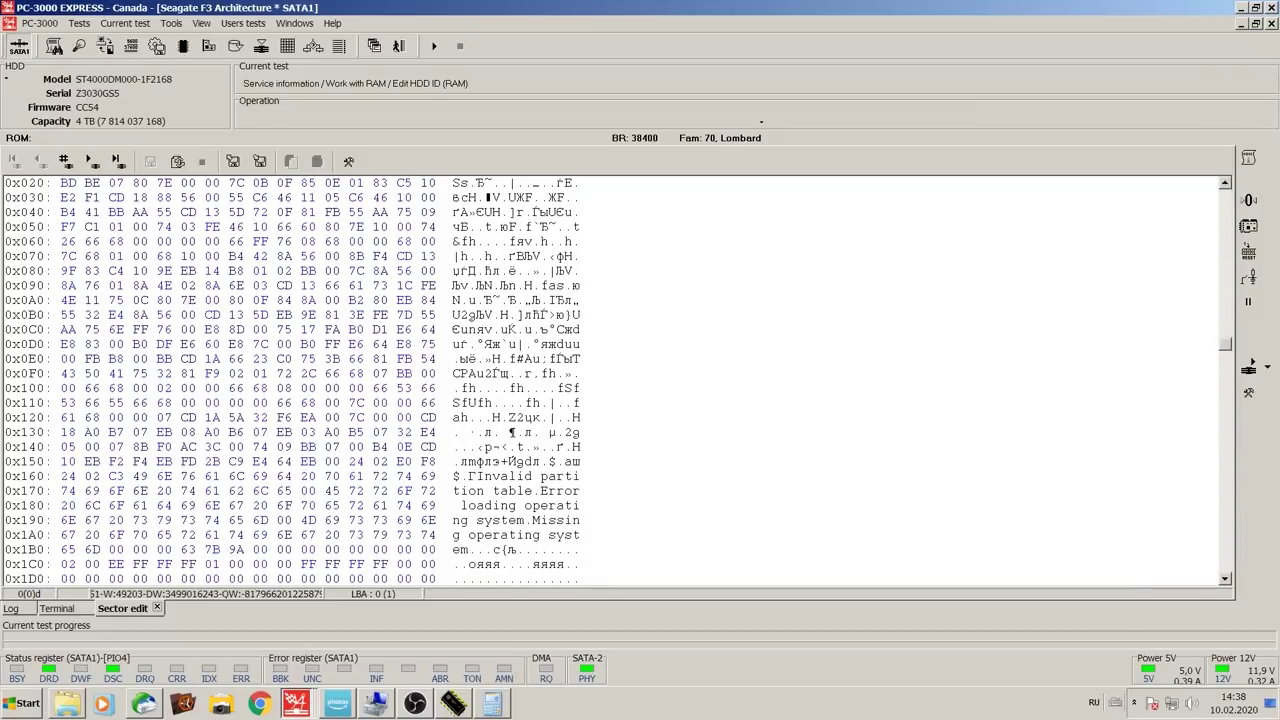
pyautogui.click(115, 161)
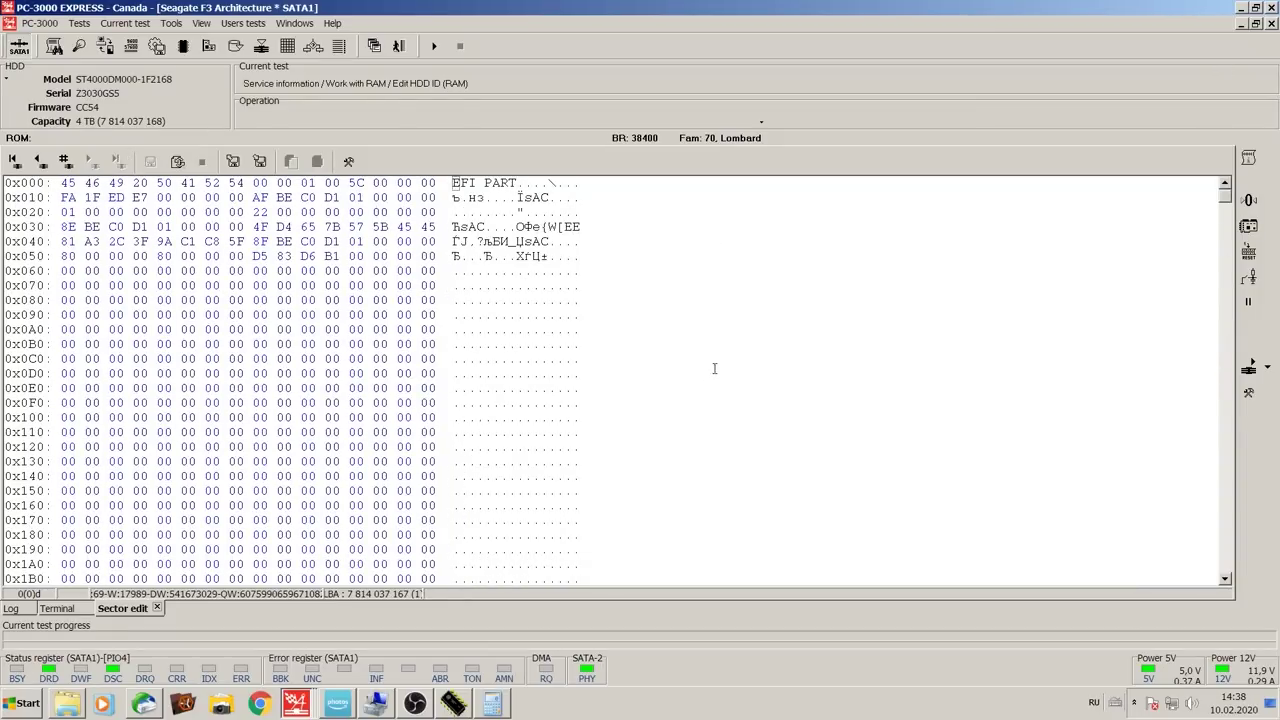
pyautogui.moveTo(1225, 200)
pyautogui.mouseDown()
pyautogui.moveTo(1208, 553)
pyautogui.moveTo(1214, 189)
pyautogui.mouseUp()
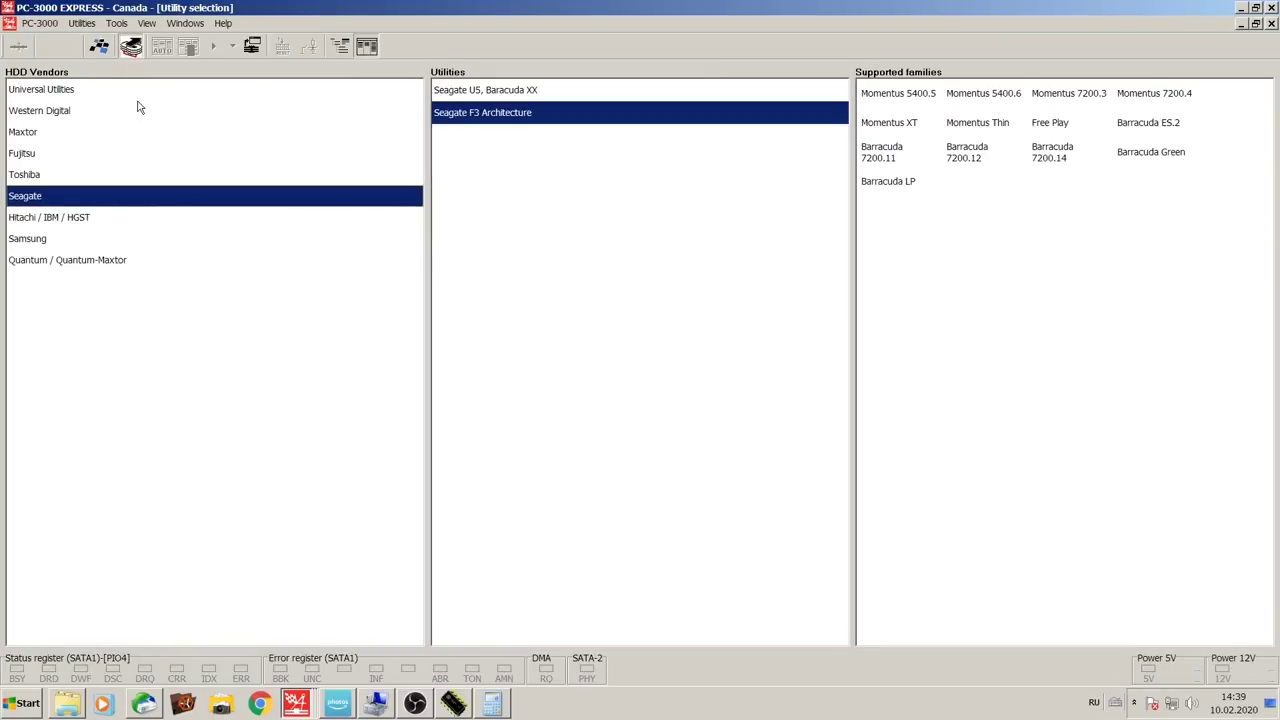
# Step: Switch to Data Extractor and check the copying task's process status and sector map
pyautogui.click(132, 48)
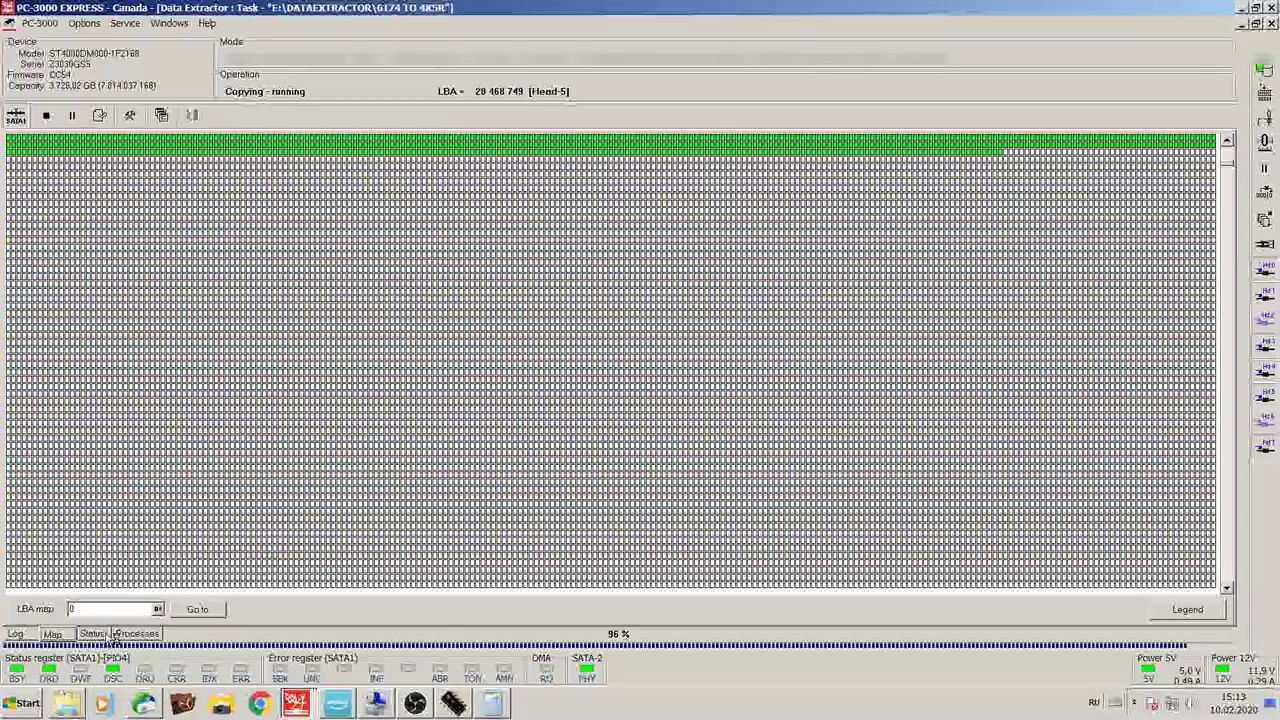
pyautogui.click(120, 634)
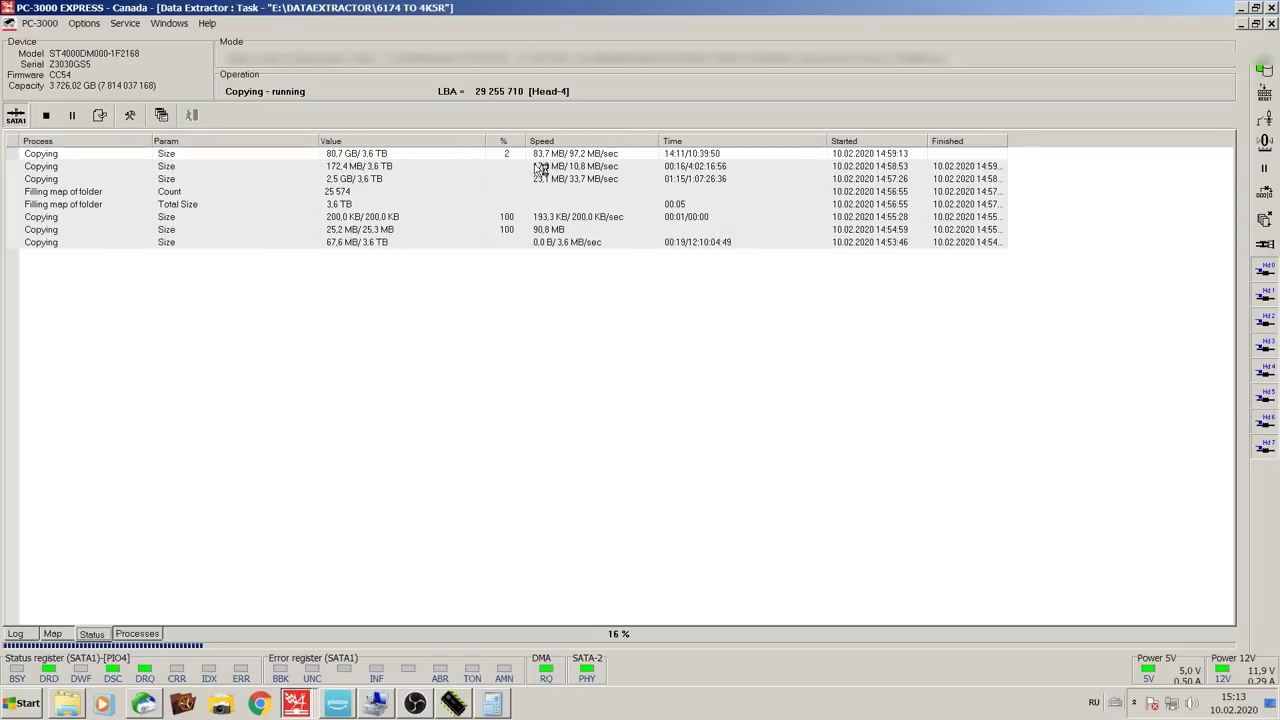
pyautogui.click(52, 633)
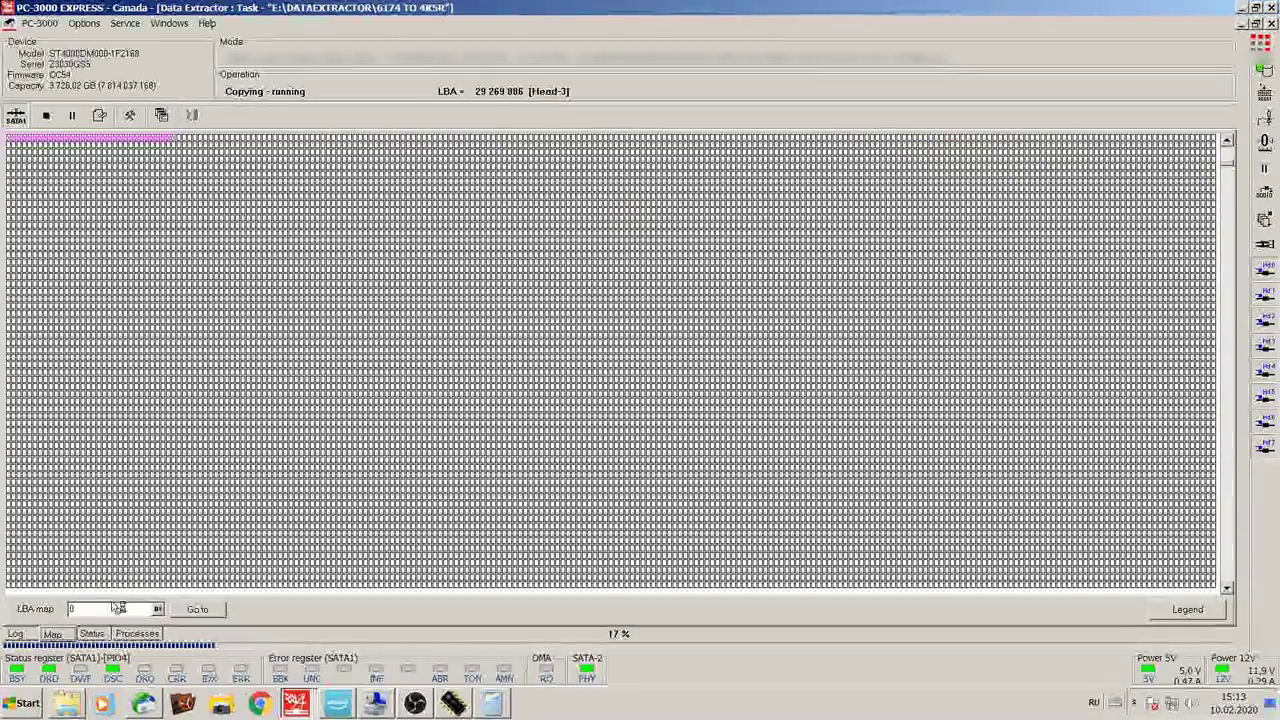